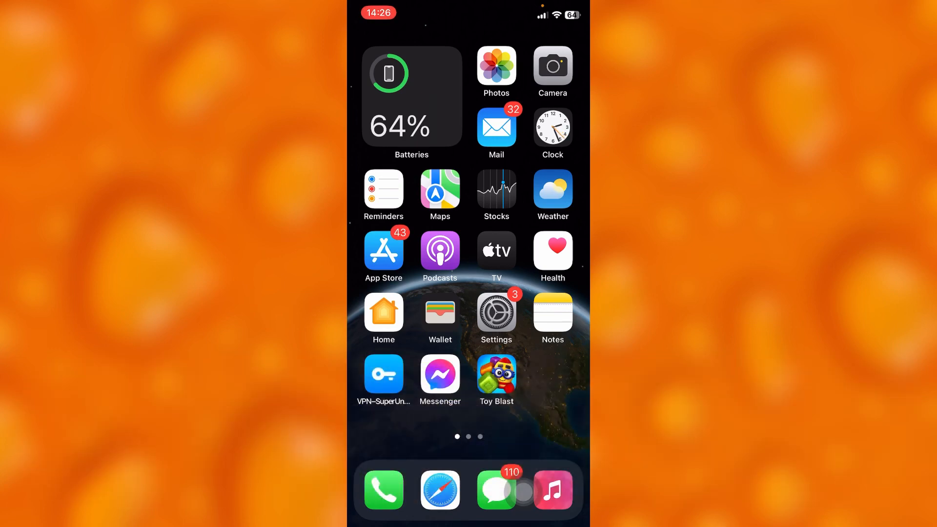
# - Page leftward through the home screens to the third page with Aloha, MEGA and Planes Live
pyautogui.moveTo(541, 292); pyautogui.dragTo(395, 292)
pyautogui.moveTo(542, 293)
pyautogui.mouseDown()
pyautogui.moveTo(395, 293)
pyautogui.moveTo(542, 293)
pyautogui.mouseUp()
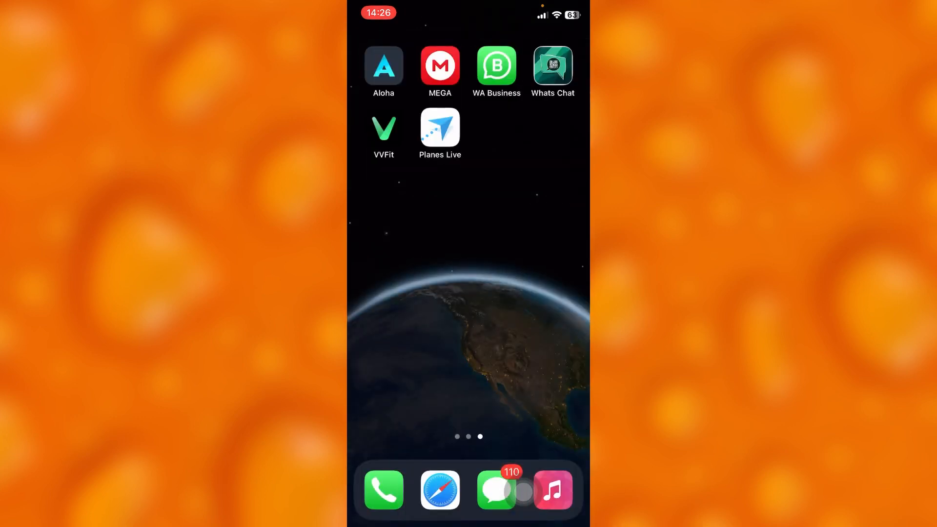
# - Bring up Spotlight, search "code" to surface Code Scanner, then clear the query
pyautogui.moveTo(469, 219); pyautogui.dragTo(469, 329)
pyautogui.write('co')
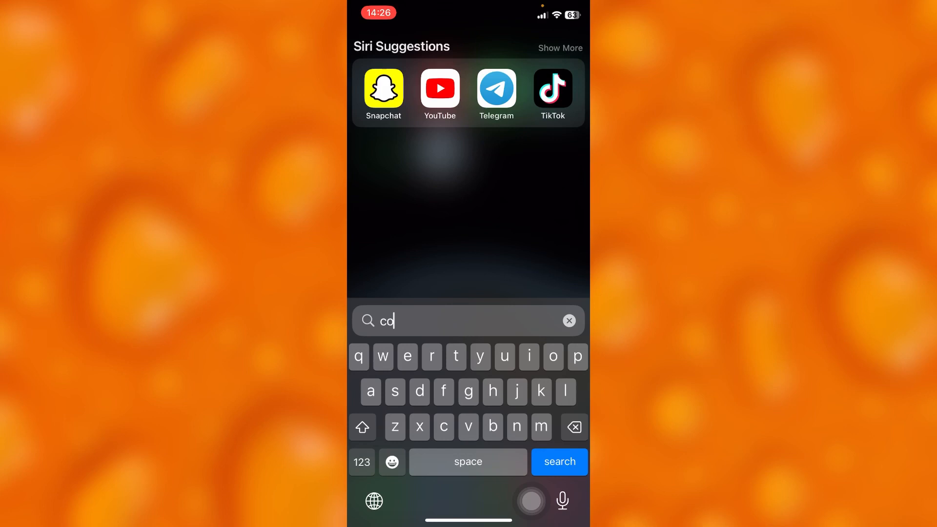
pyautogui.write('d')
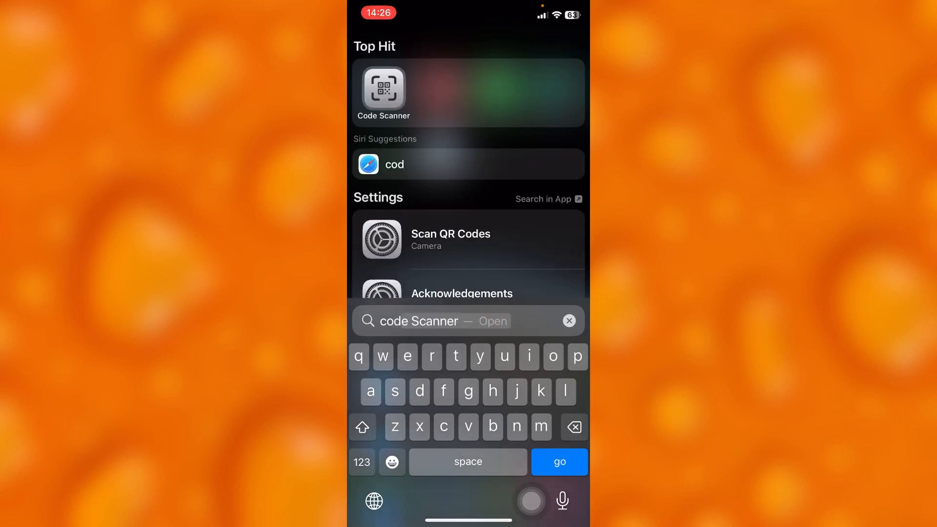
pyautogui.write('e')
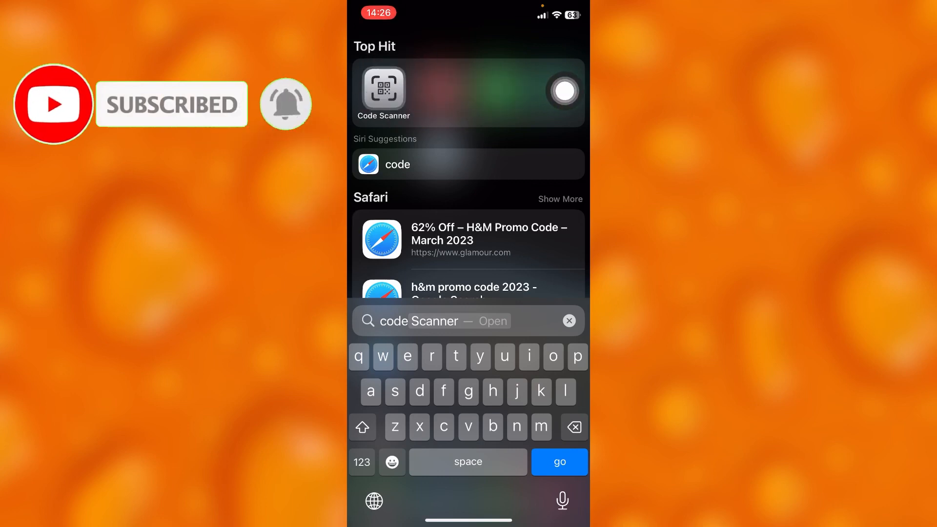
pyautogui.click(569, 321)
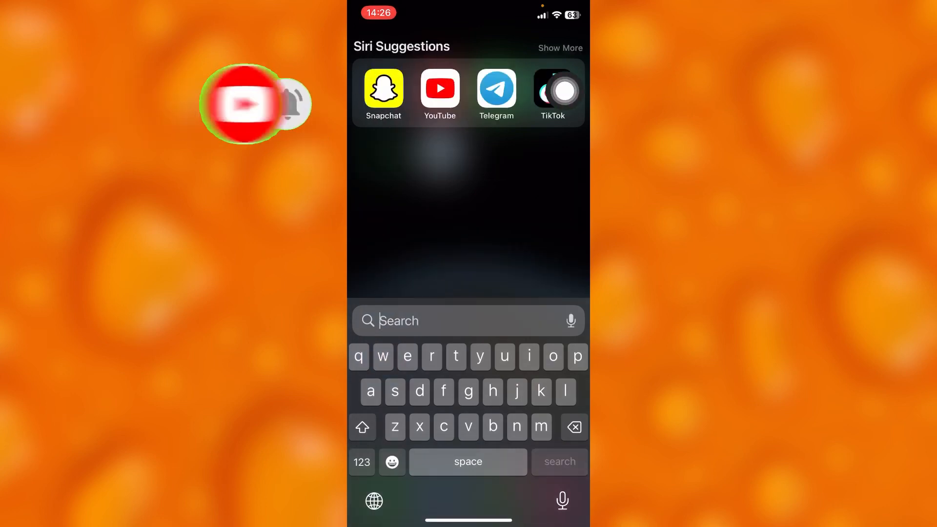
# - Browse the App Library's Recently Added group, then return to the third home screen page
pyautogui.moveTo(564, 92)
pyautogui.mouseDown()
pyautogui.moveTo(564, 219)
pyautogui.moveTo(410, 91)
pyautogui.mouseUp()
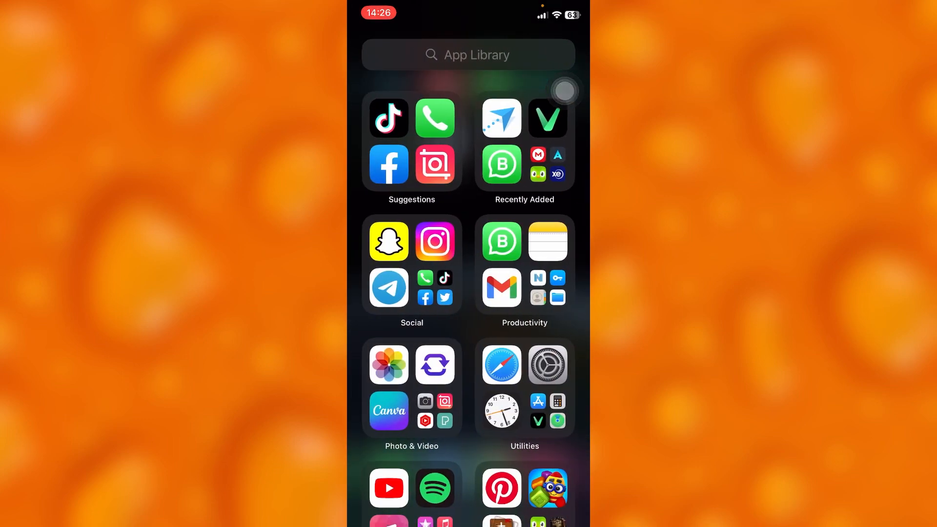
pyautogui.click(548, 164)
pyautogui.click(468, 410)
pyautogui.scroll(-5, 468, 293)
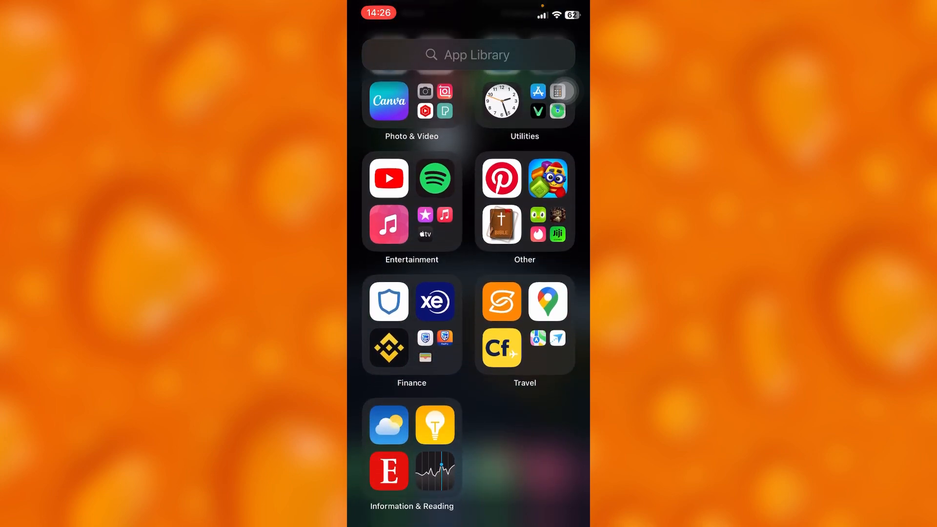
pyautogui.scroll(3, 468, 293)
pyautogui.moveTo(381, 294); pyautogui.dragTo(570, 293)
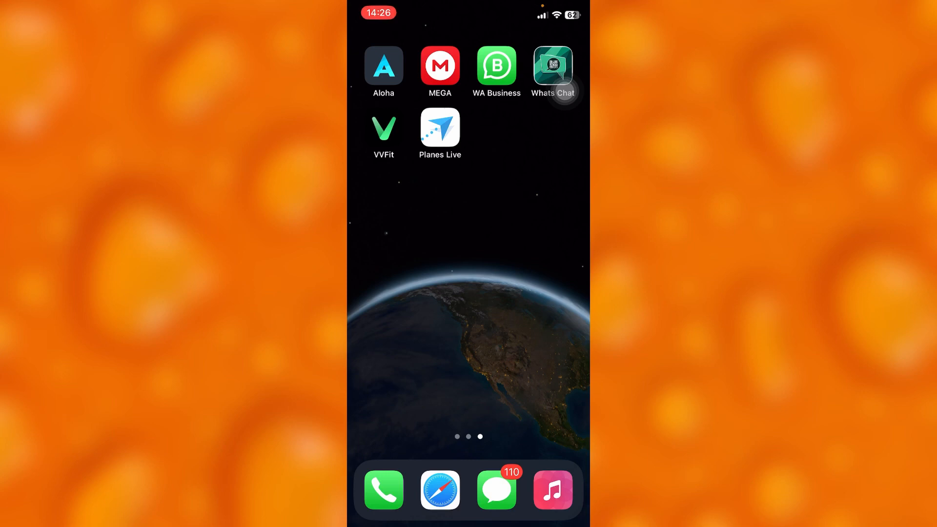
pyautogui.moveTo(468, 219); pyautogui.dragTo(469, 330)
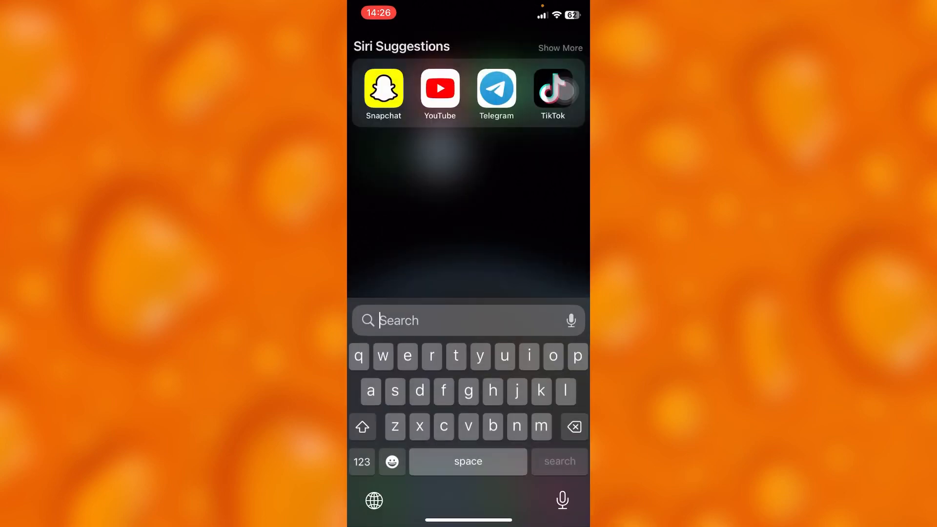
pyautogui.write('co')
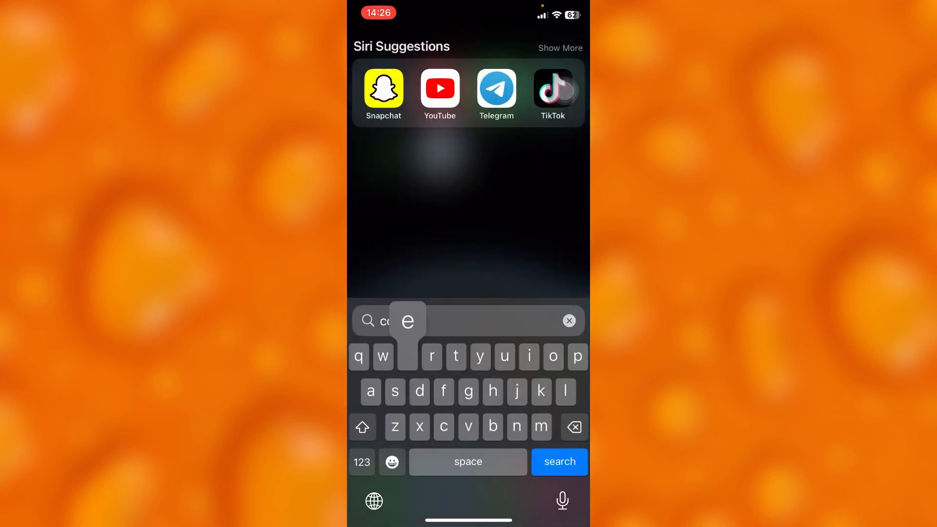
pyautogui.write('der')
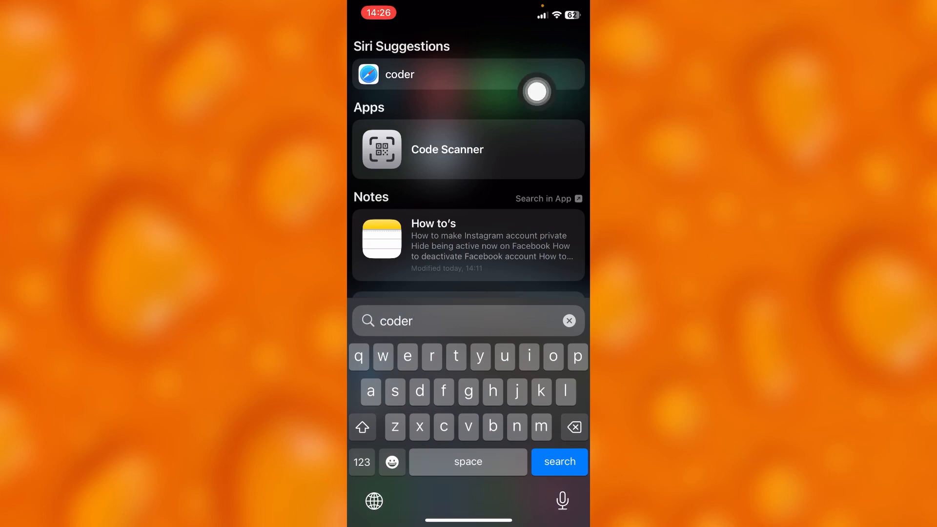
pyautogui.hotkey('ctrl', 'a')
pyautogui.press('BackSpace')
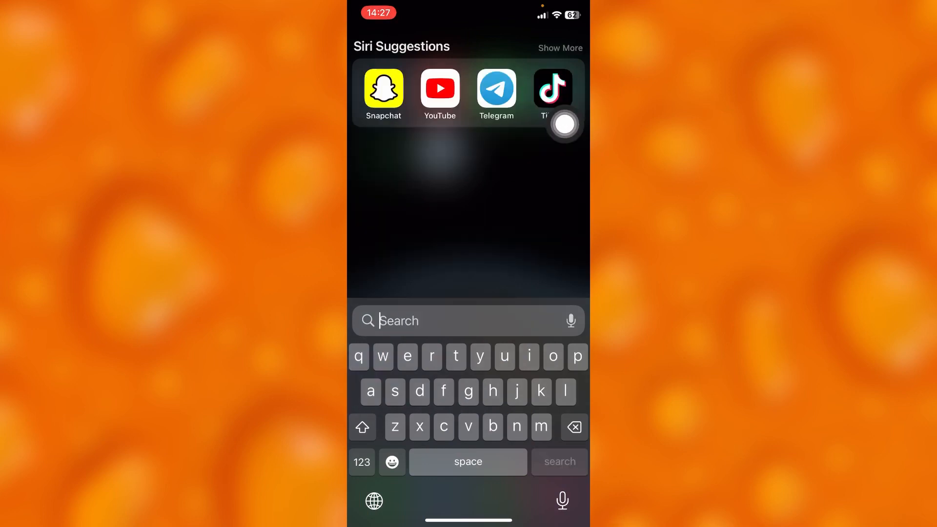
pyautogui.click(564, 124)
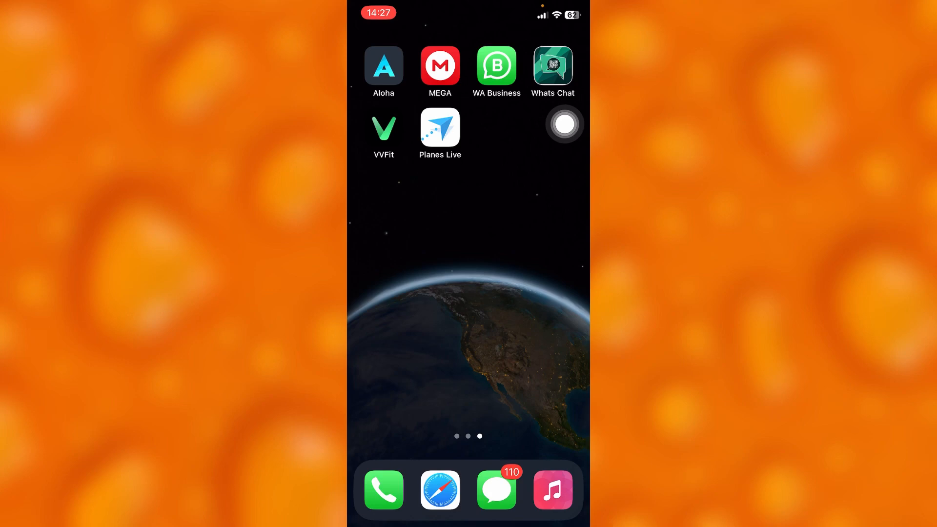
# - Review Apple's Check Device Coverage page in Safari and start a new blank tab
pyautogui.click(439, 489)
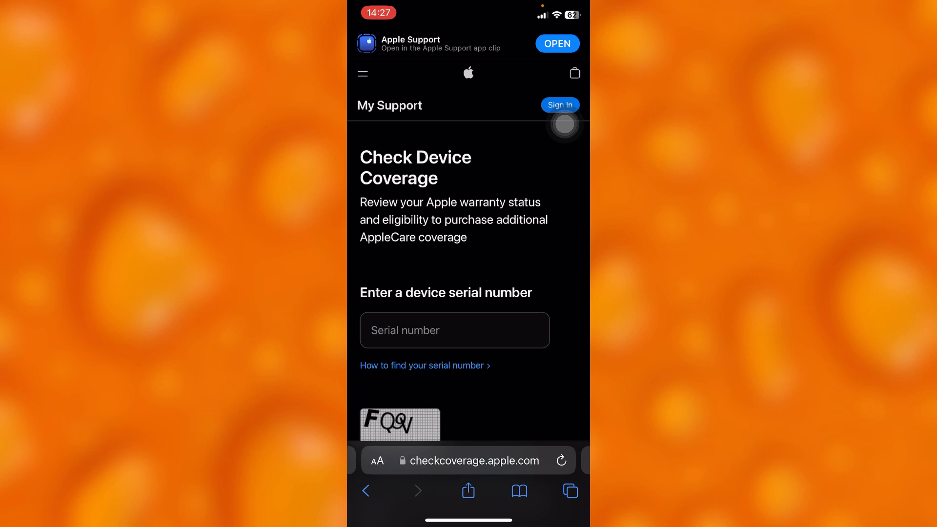
pyautogui.scroll(-3, 559, 294)
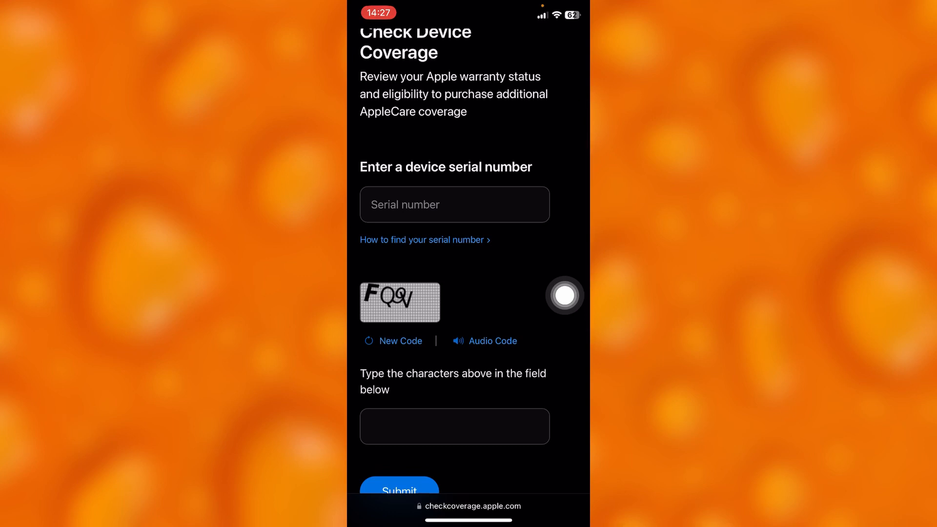
pyautogui.scroll(2, 468, 264)
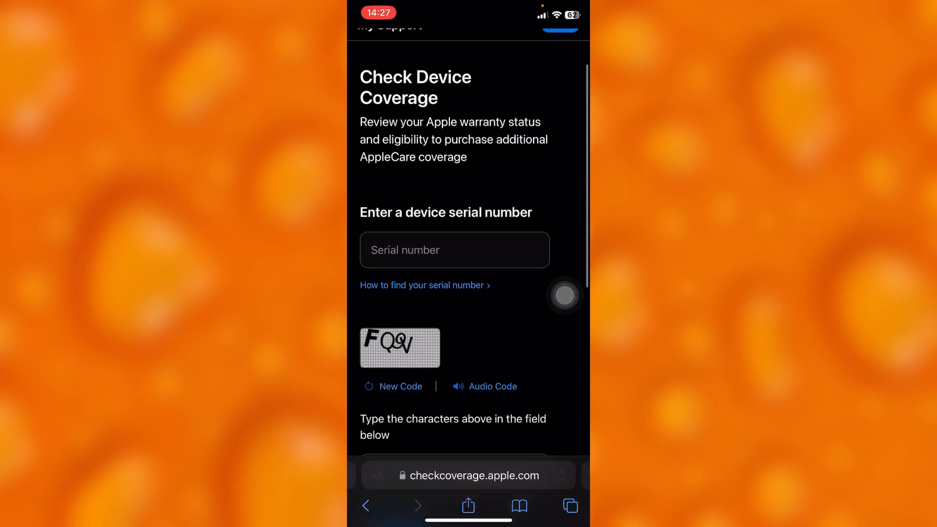
pyautogui.scroll(-2, 468, 293)
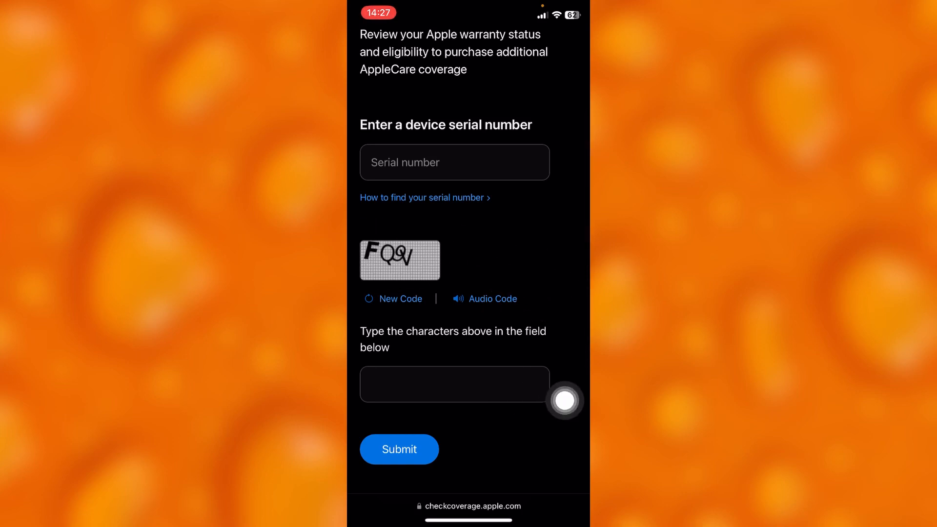
pyautogui.scroll(1, 564, 400)
pyautogui.scroll(4, 564, 400)
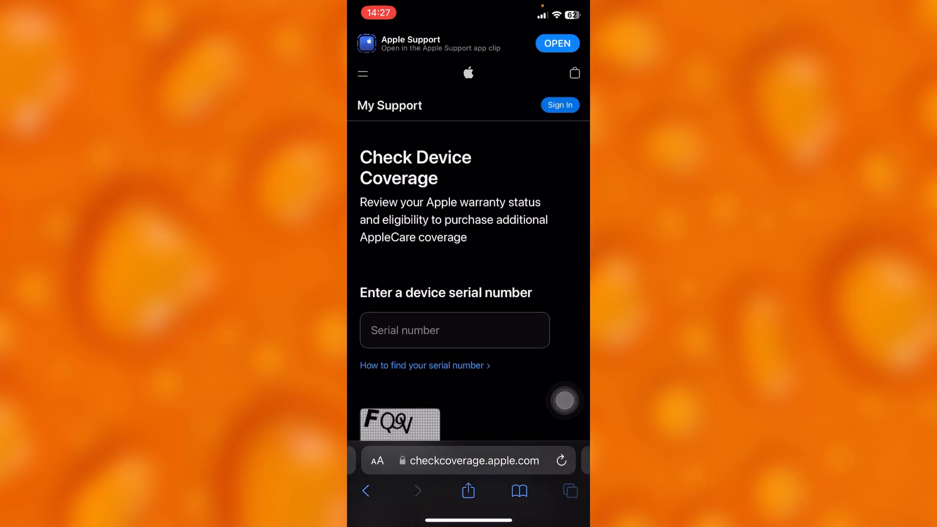
pyautogui.click(570, 491)
pyautogui.click(366, 489)
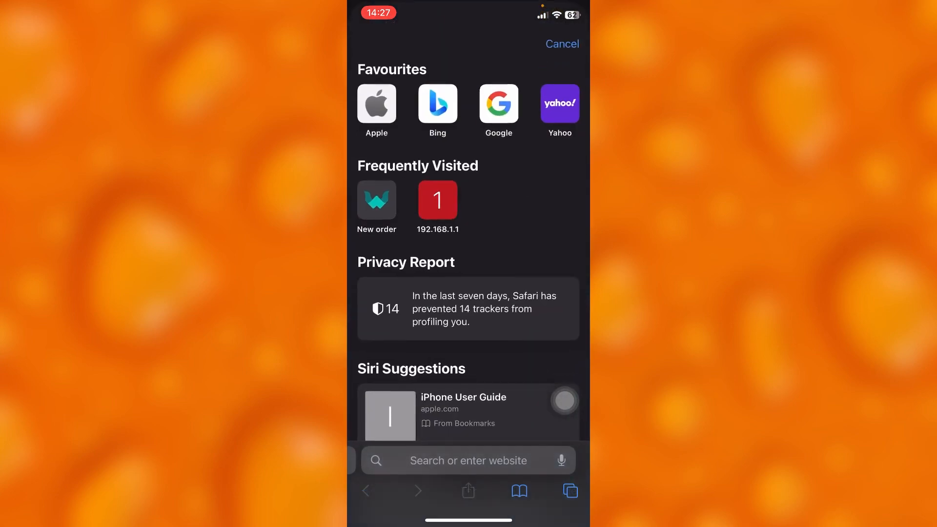
# - Leave Safari for the home screen and bring up Spotlight search again
pyautogui.moveTo(468, 520); pyautogui.dragTo(469, 294)
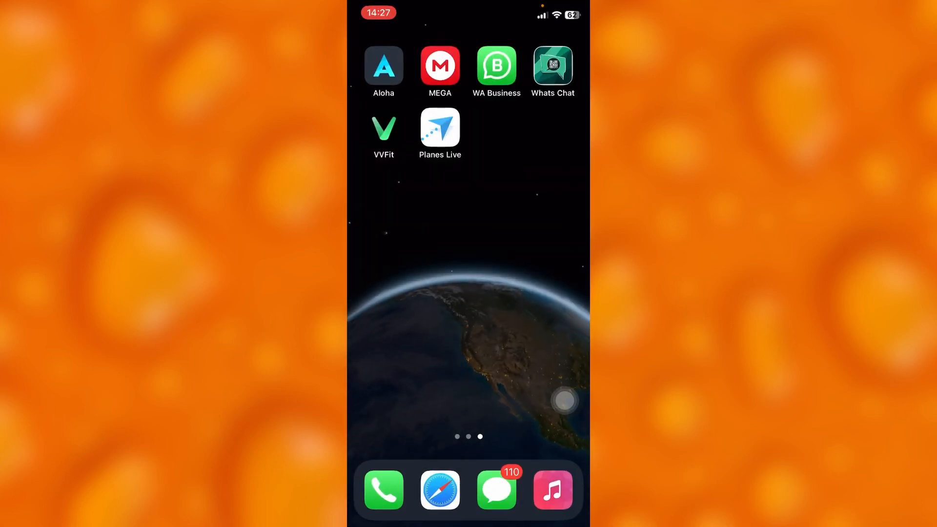
pyautogui.moveTo(469, 220); pyautogui.dragTo(469, 329)
pyautogui.write('co')
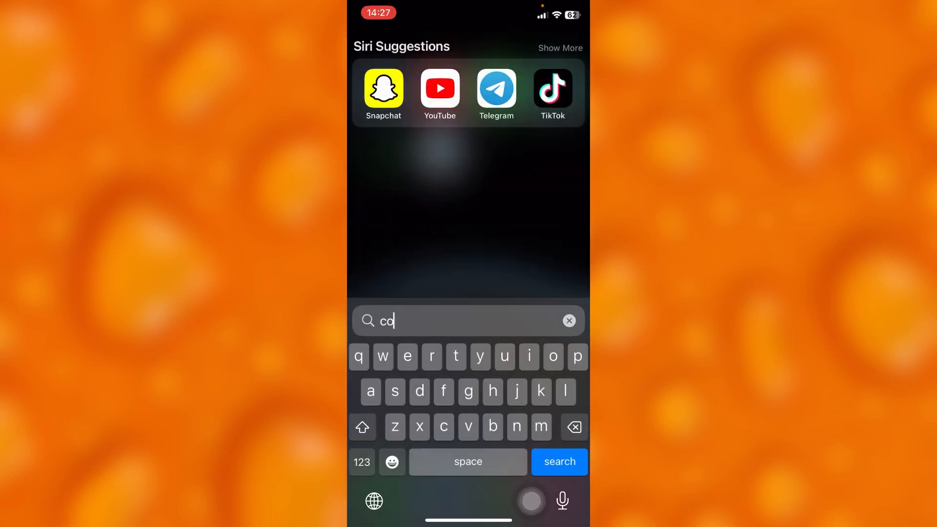
pyautogui.write('der')
# - Launch Code Scanner from the Spotlight results to reach its 'Find a code to scan' viewfinder
pyautogui.click(440, 150)
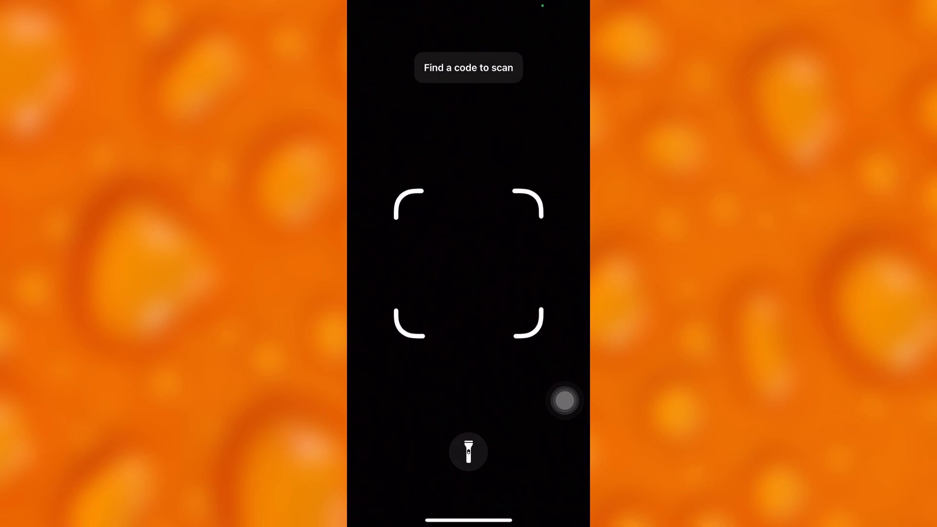
# - Close Code Scanner and land back on the third home screen page
pyautogui.moveTo(469, 520); pyautogui.dragTo(469, 329)
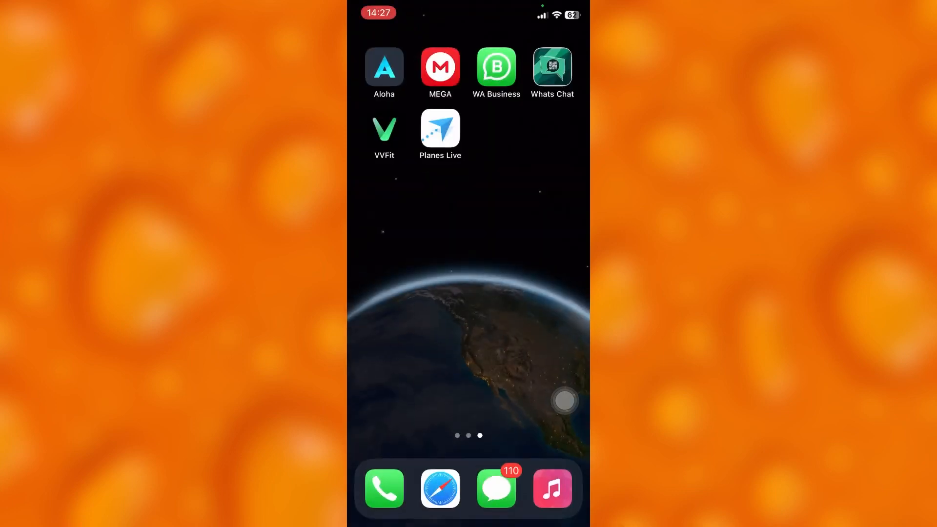